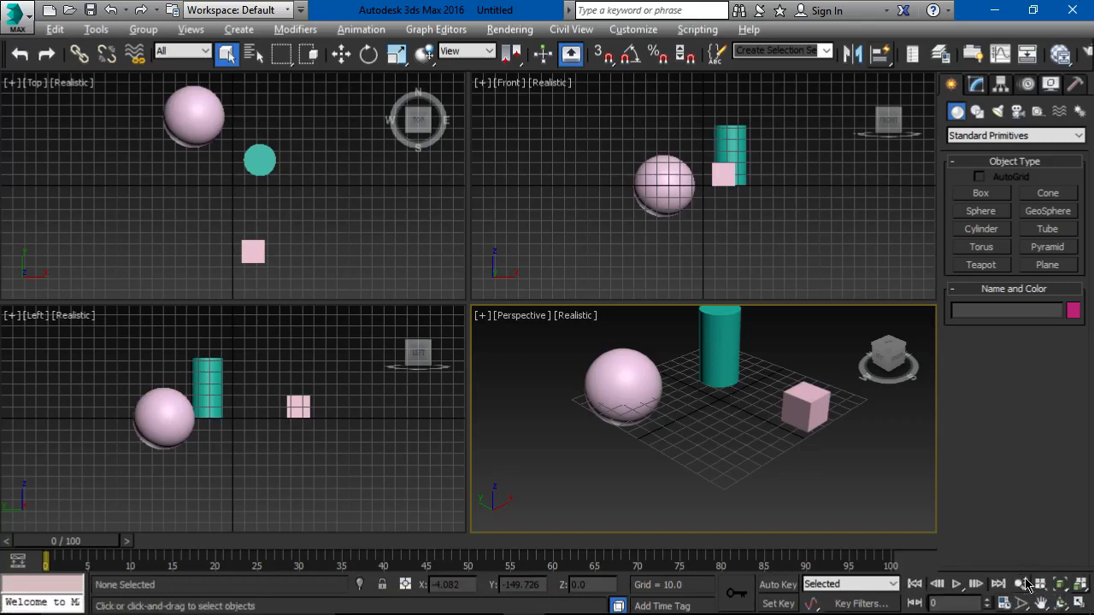
- Zoom the Perspective view out slightly, and zoom in closely on the sphere
click(1021, 584)
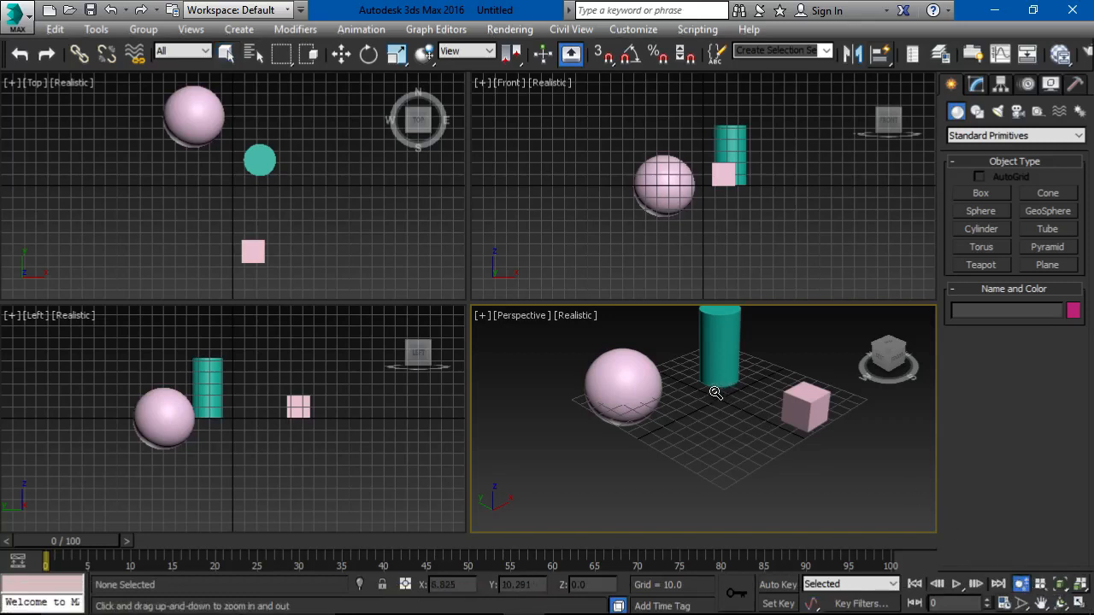
drag(715, 392, 726, 420)
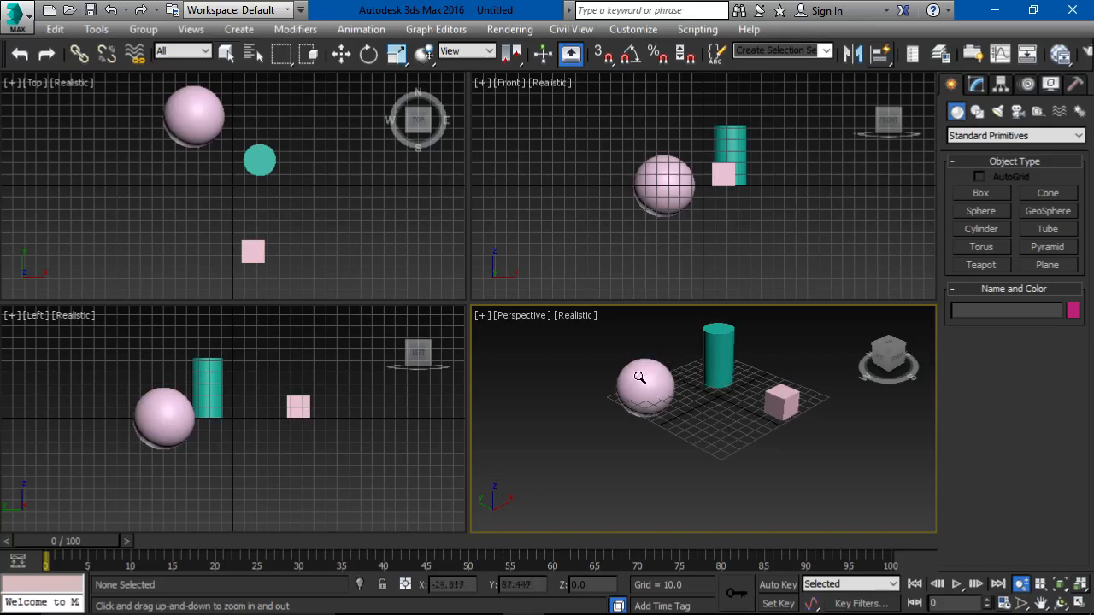
drag(644, 382, 646, 326)
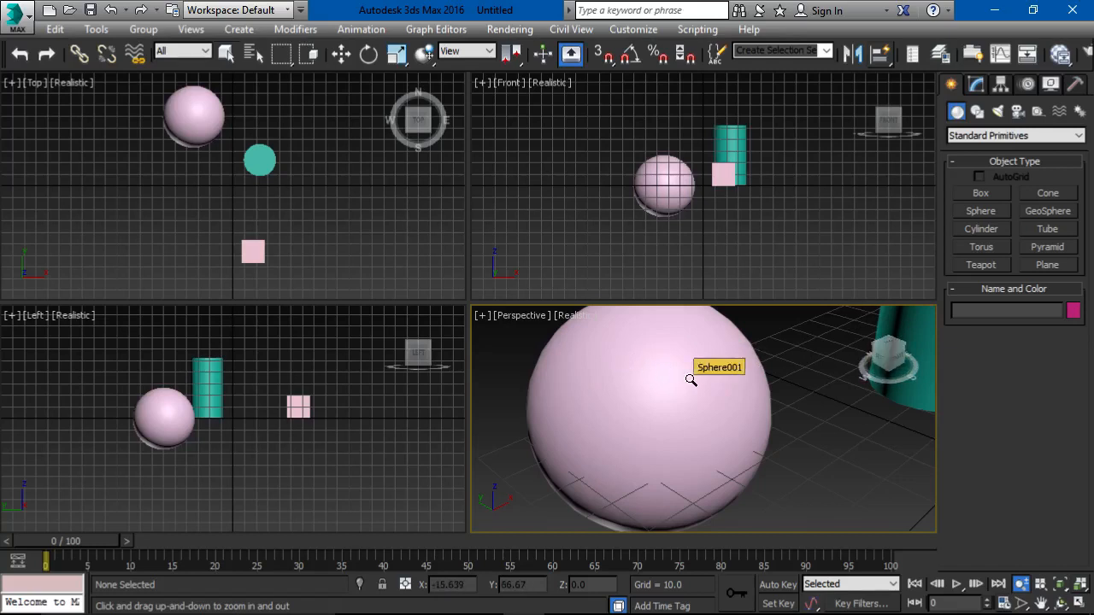
- Pan the Perspective view from the sphere over to the upper part of the cylinder
click(1042, 604)
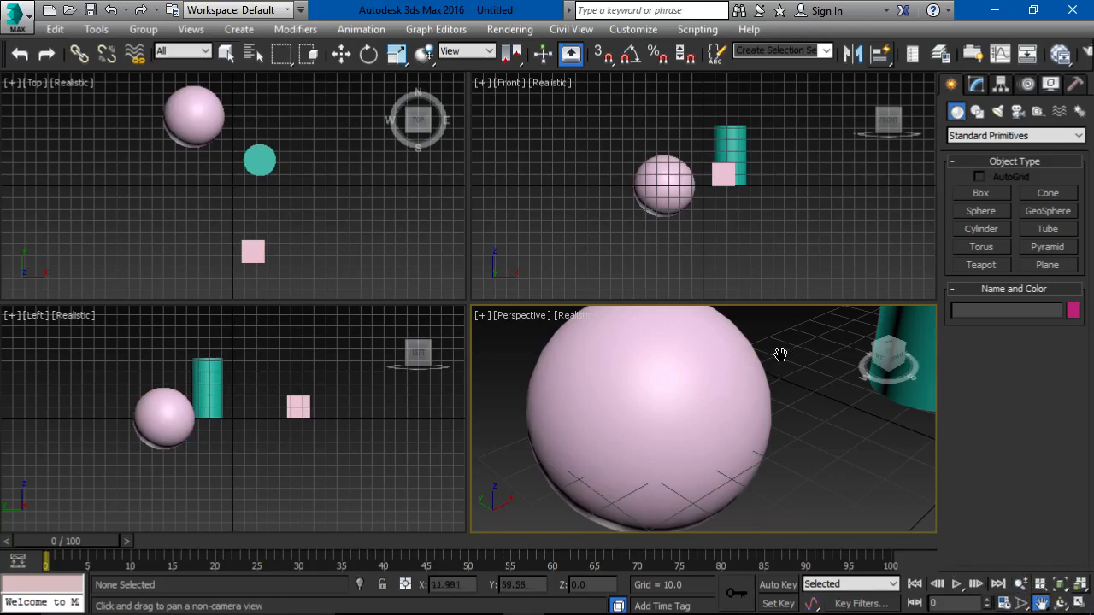
drag(778, 357, 559, 539)
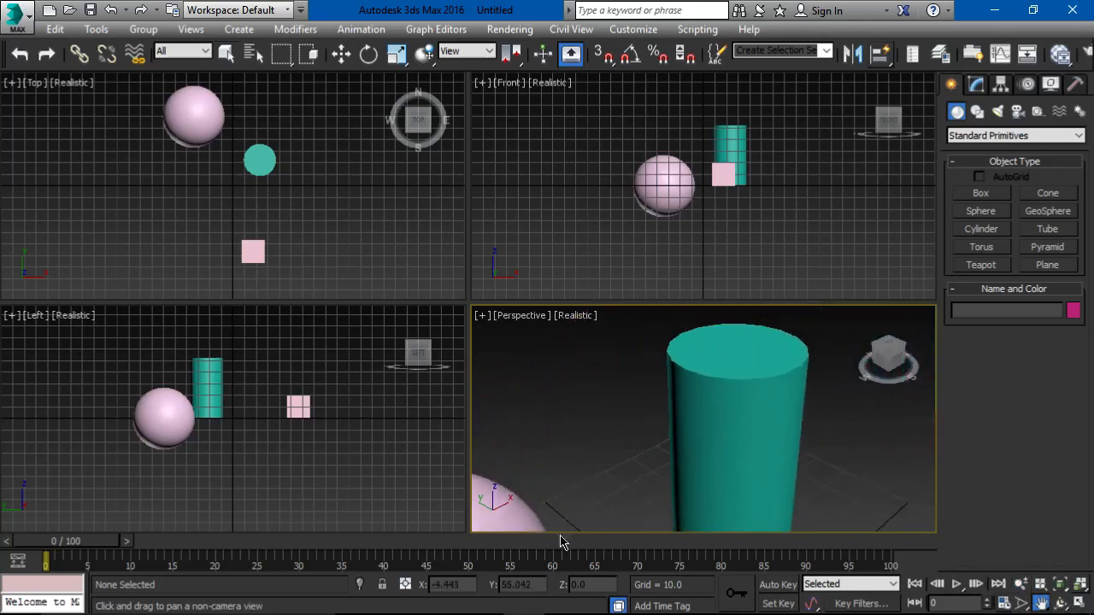
mouse_move(786, 450)
mouse_down()
mouse_move(757, 439)
mouse_move(769, 460)
mouse_up()
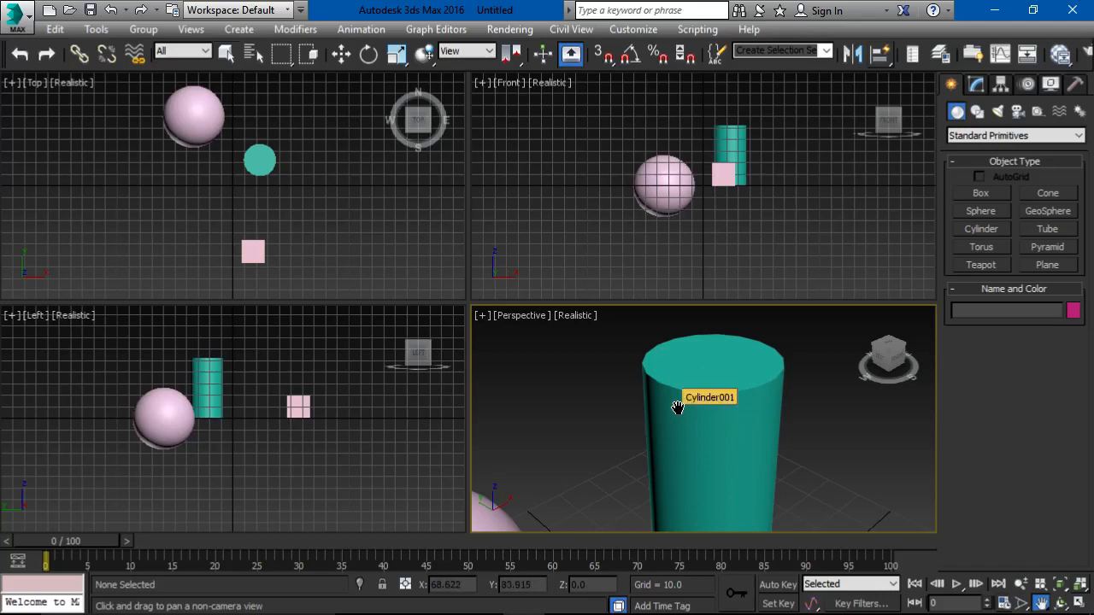
- Orbit the Perspective view slightly, and swing it around until the cylinder appears tipped over on its side
click(1060, 604)
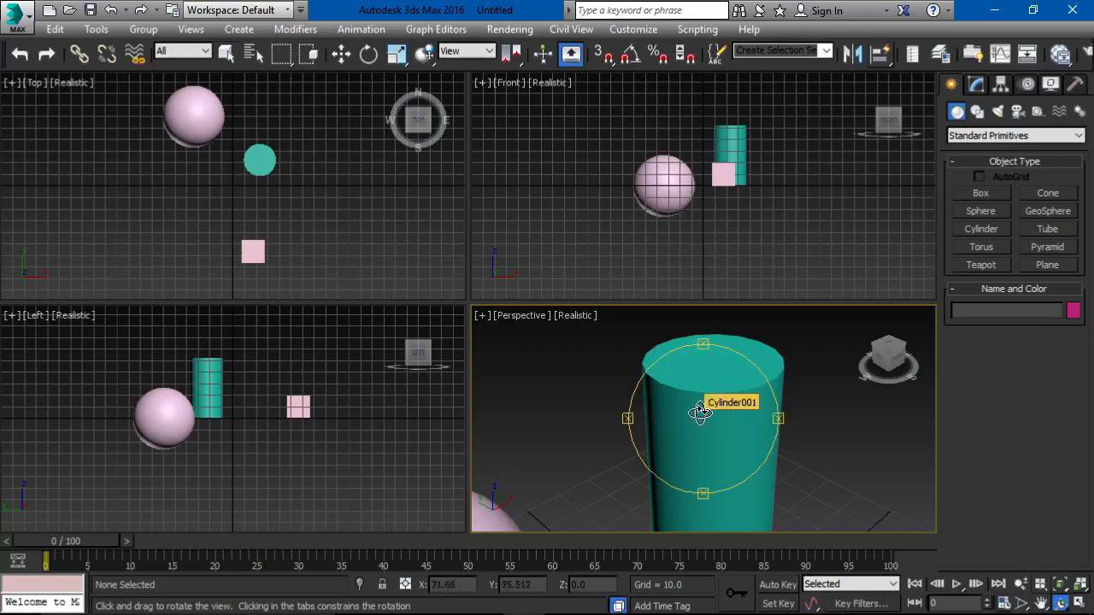
mouse_move(700, 410)
mouse_down()
mouse_move(893, 432)
mouse_move(1071, 411)
mouse_move(825, 389)
mouse_move(674, 405)
mouse_move(697, 416)
mouse_up()
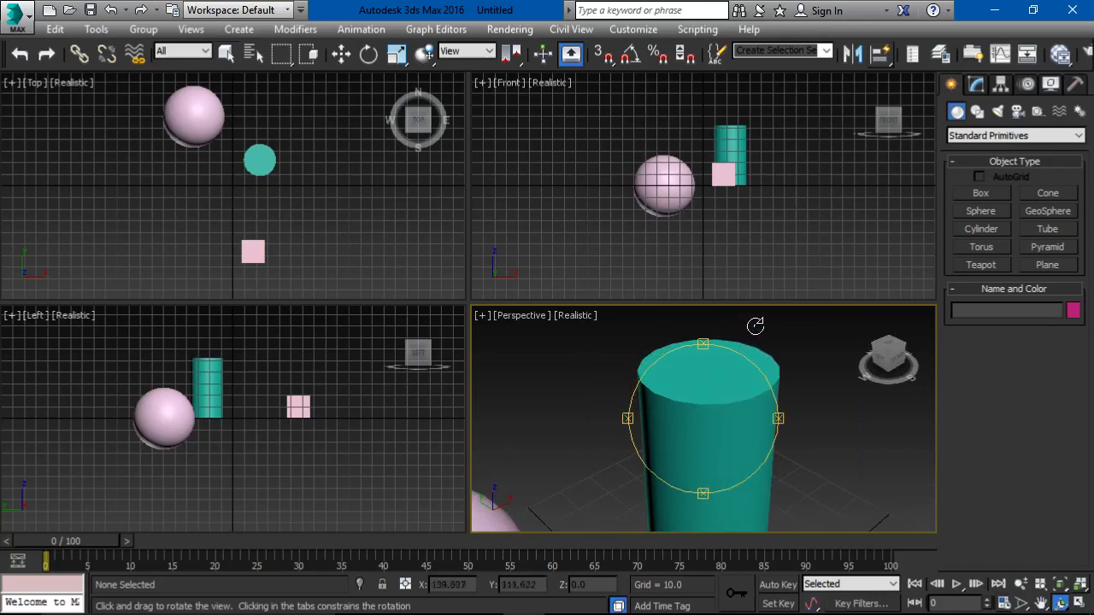
drag(758, 329, 985, 460)
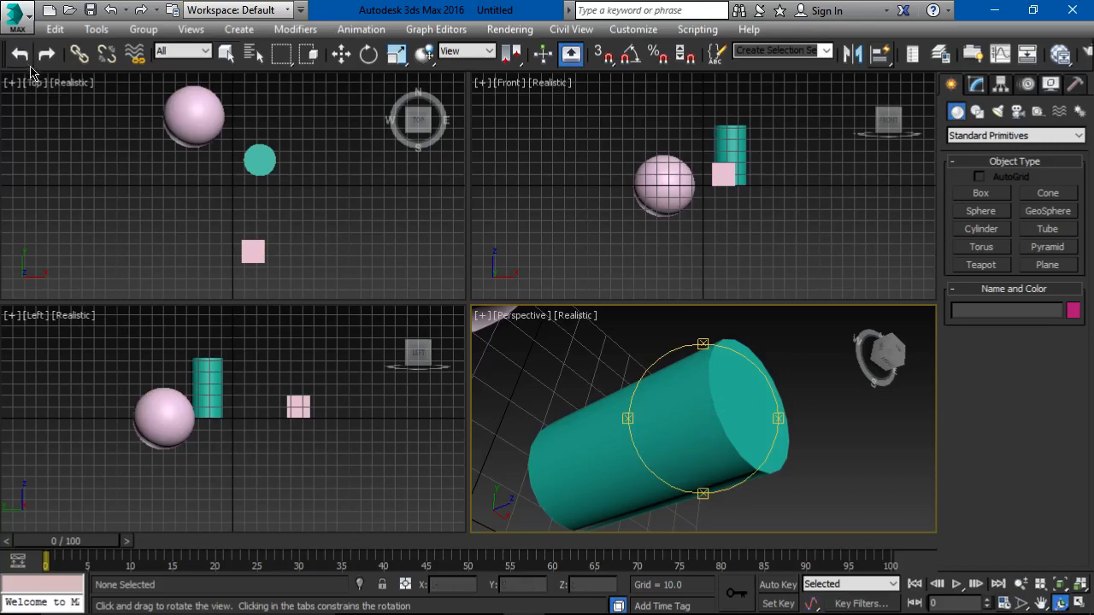
- Undo the last view rotation in the Perspective viewport
click(55, 30)
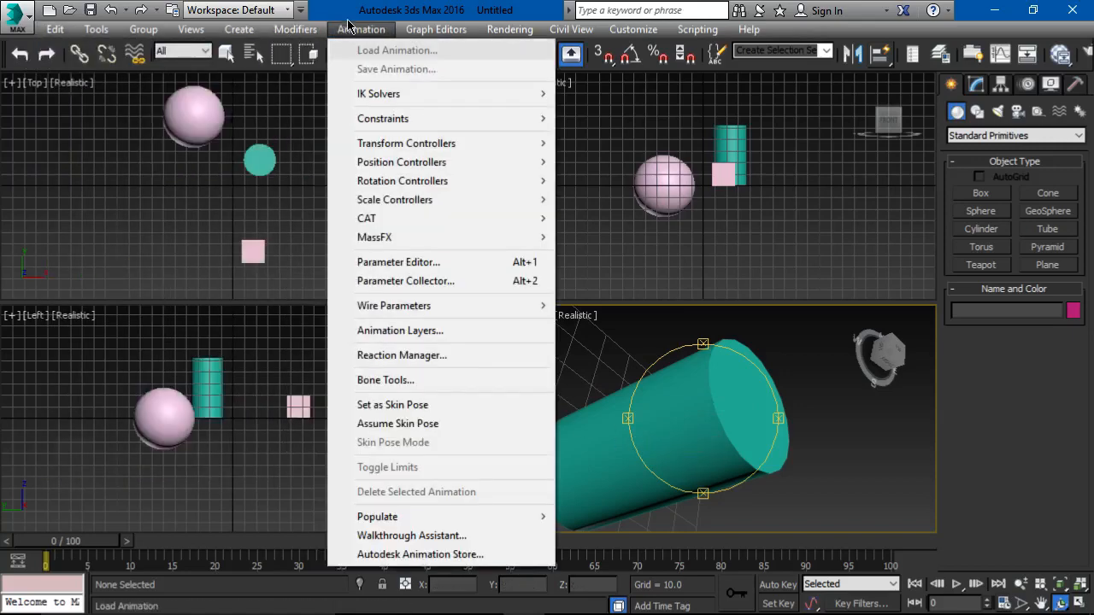
click(351, 11)
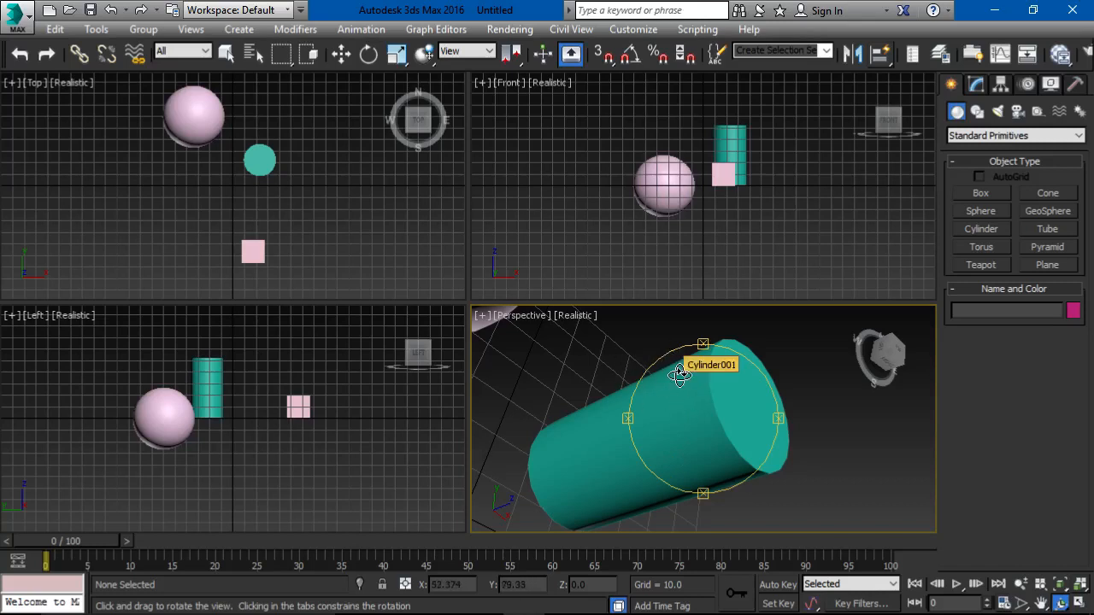
click(512, 315)
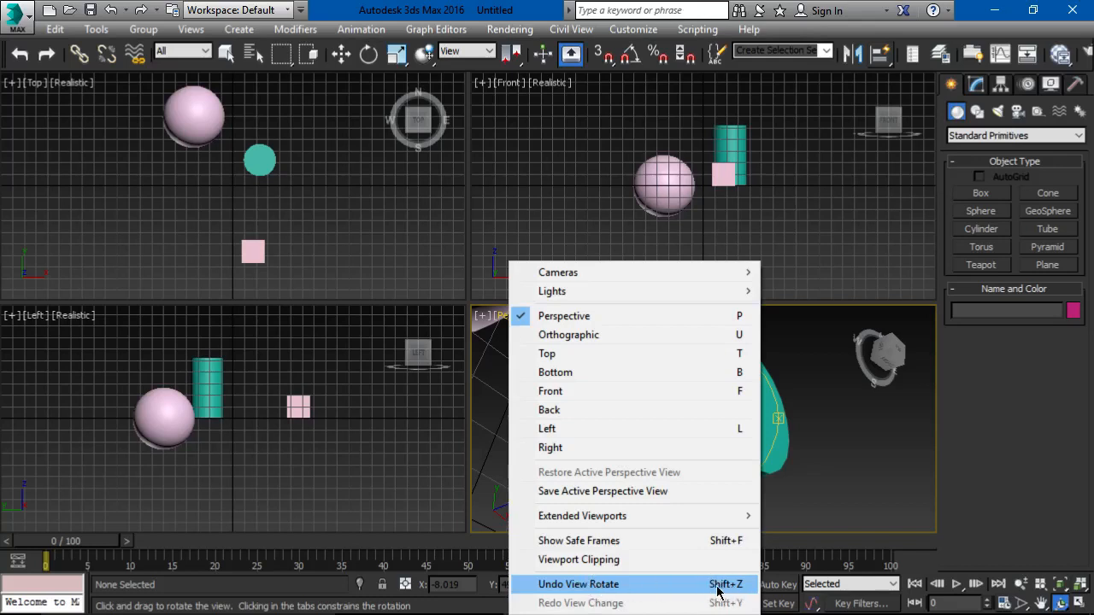
click(572, 585)
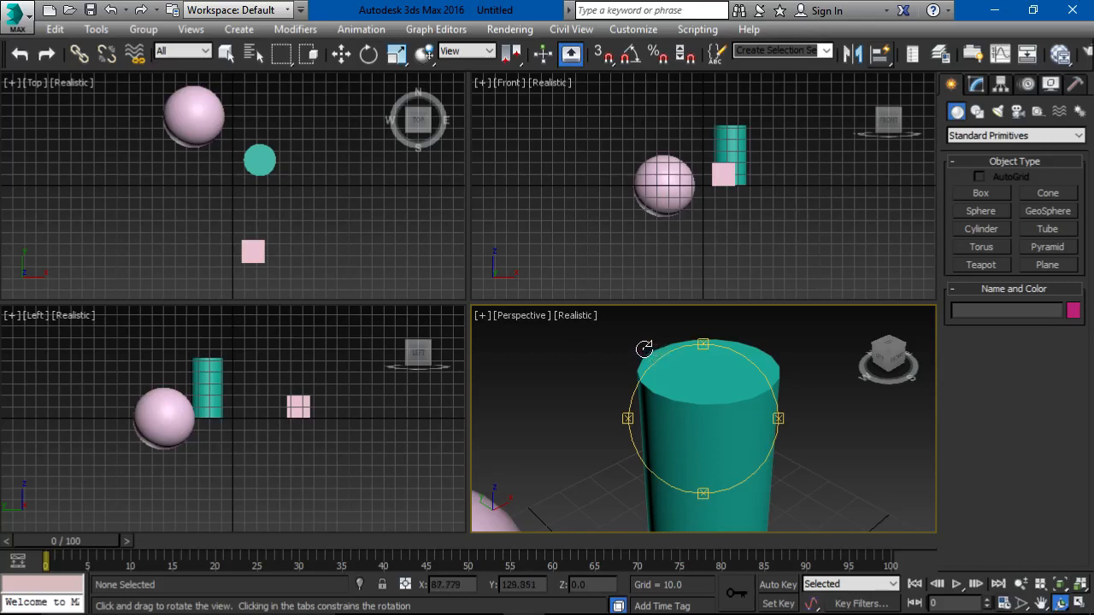
- Zoom the Perspective view far out and pan away until the objects leave the viewport
scroll(645, 348, down, 8)
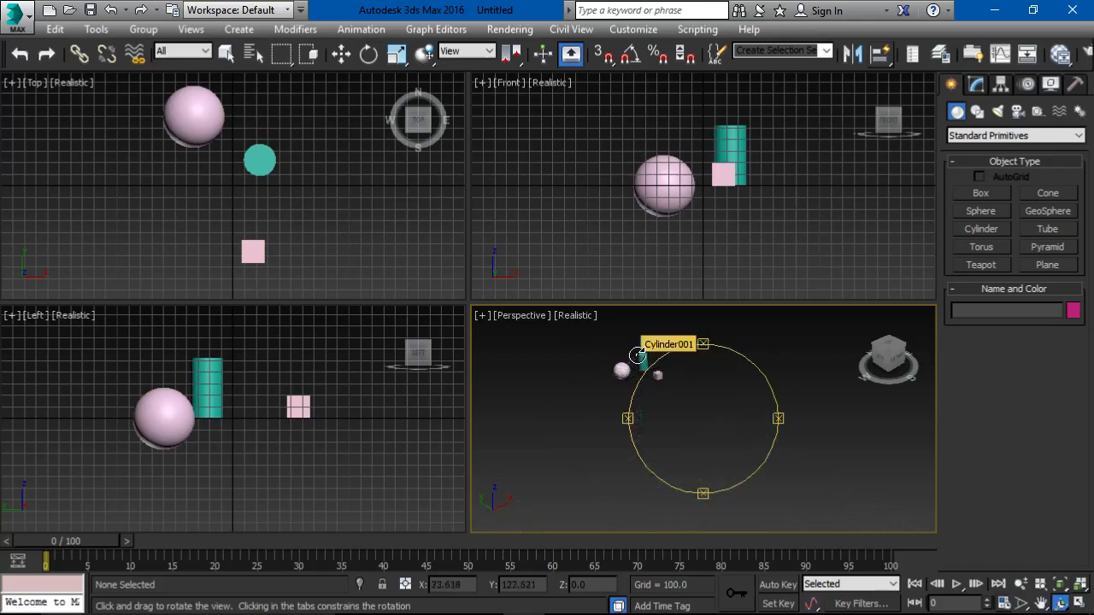
scroll(637, 355, up, 3)
middle_drag(573, 369, 834, 379)
drag(829, 381, 833, 380)
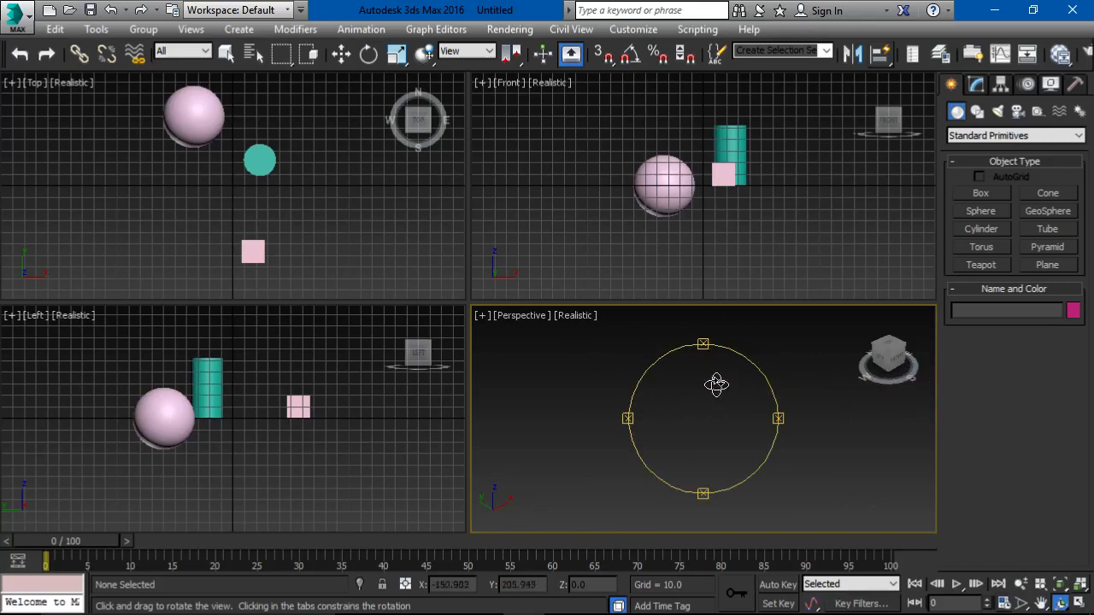
- Recover the objects in the Perspective viewport by switching it to the Front view and back to Perspective
click(510, 318)
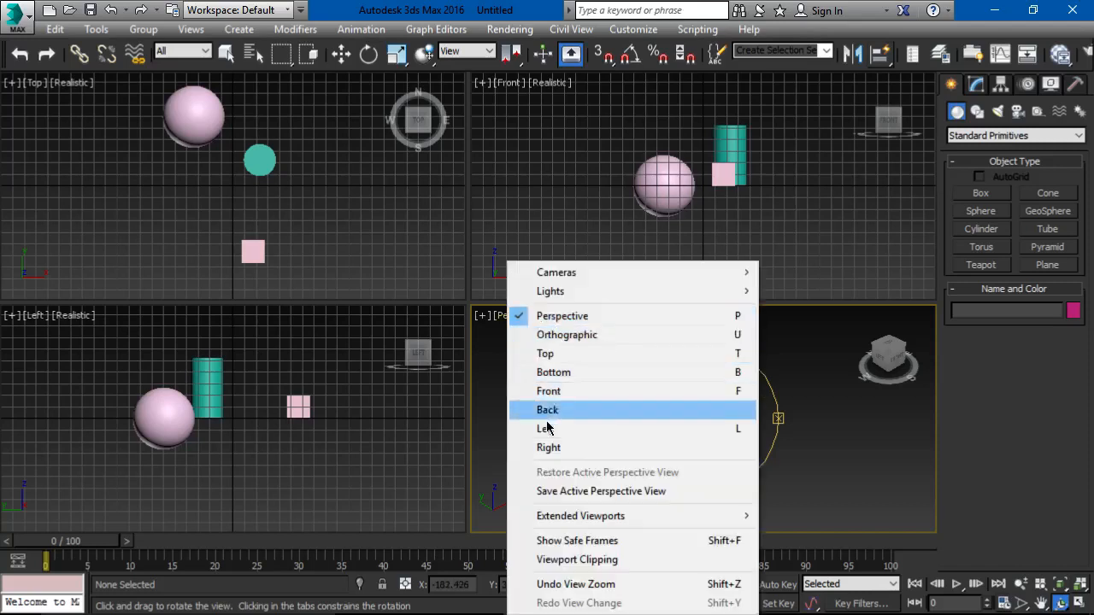
click(541, 395)
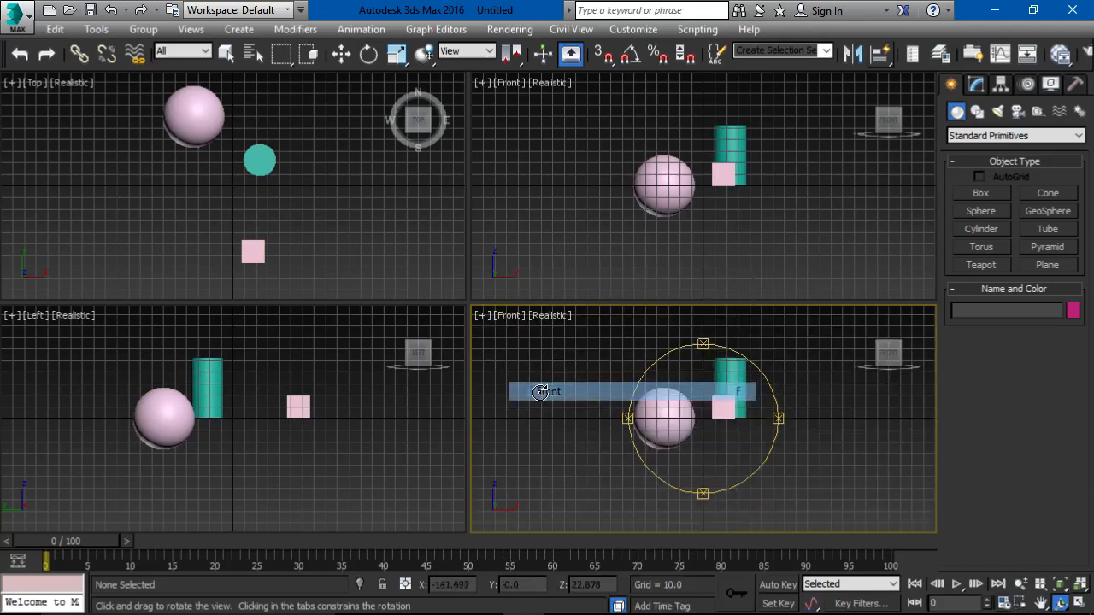
click(508, 320)
click(548, 316)
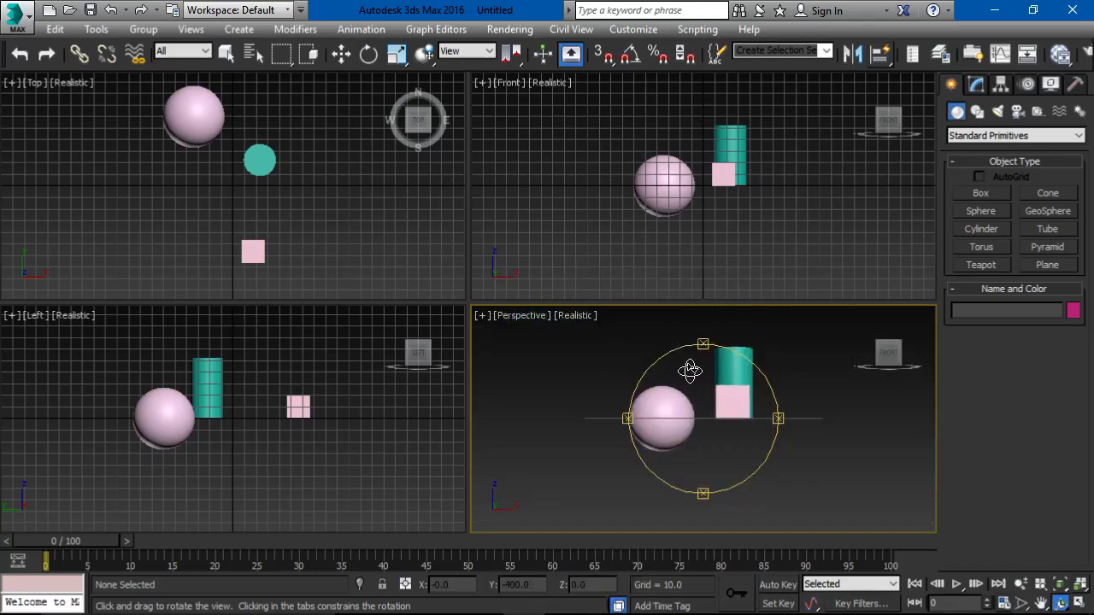
- Orbit the Perspective view to an angled view from above all three objects, and leave orbit mode
drag(690, 369, 727, 381)
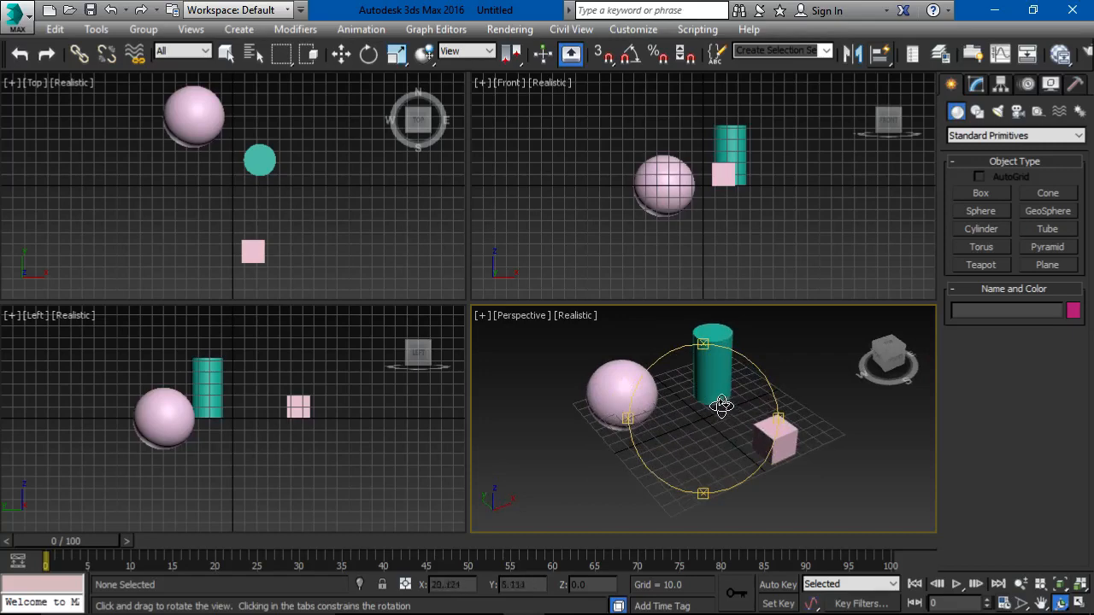
click(1060, 603)
key(Escape)
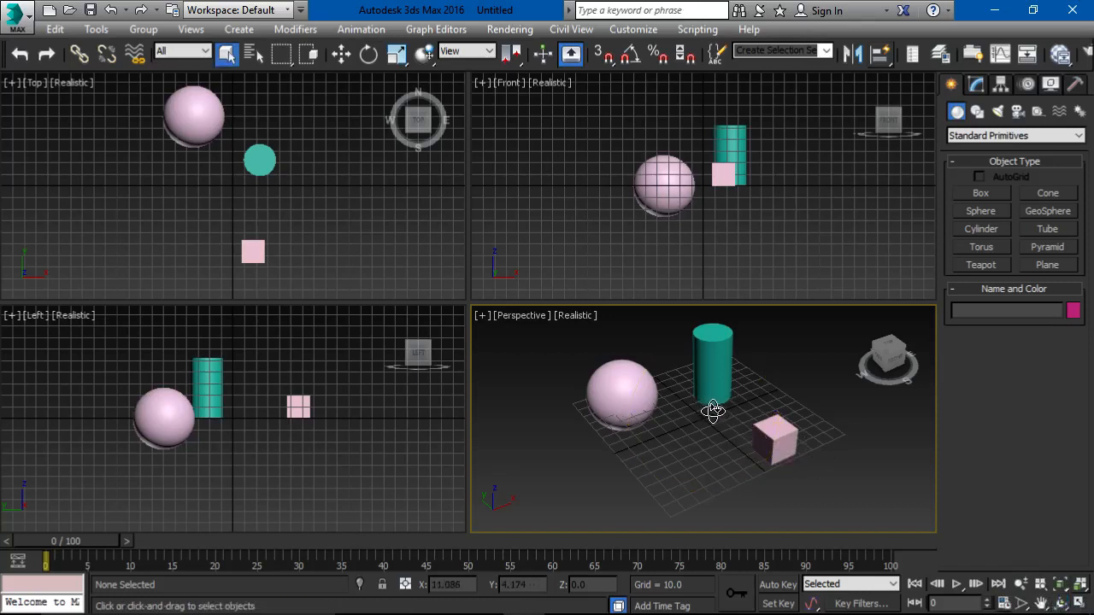
- Select the sphere and frame it in the Perspective viewport, and zoom back out to see all objects
click(626, 401)
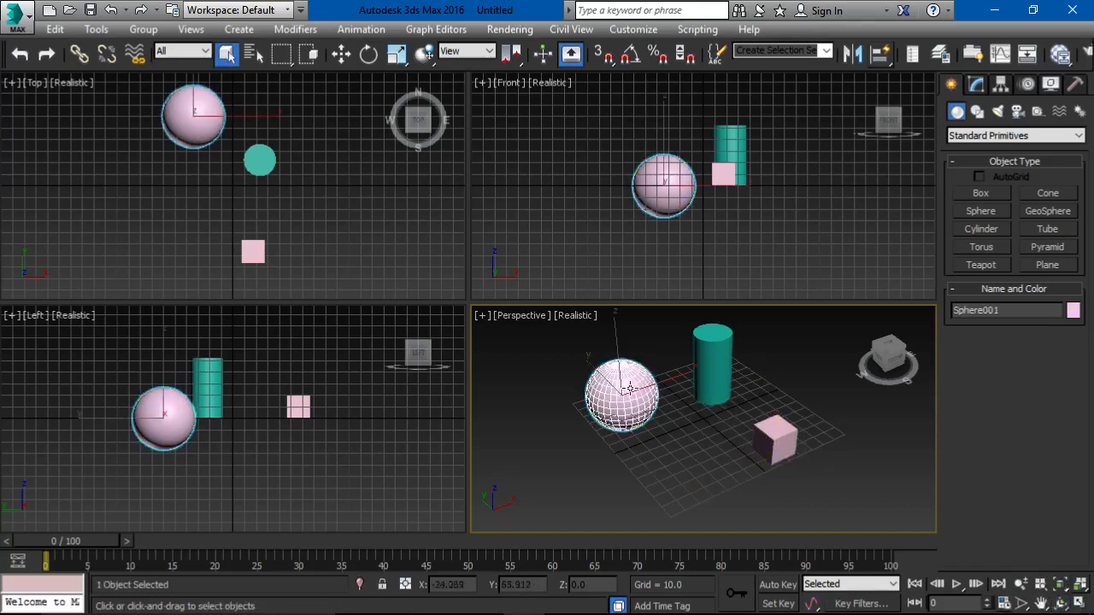
click(1059, 588)
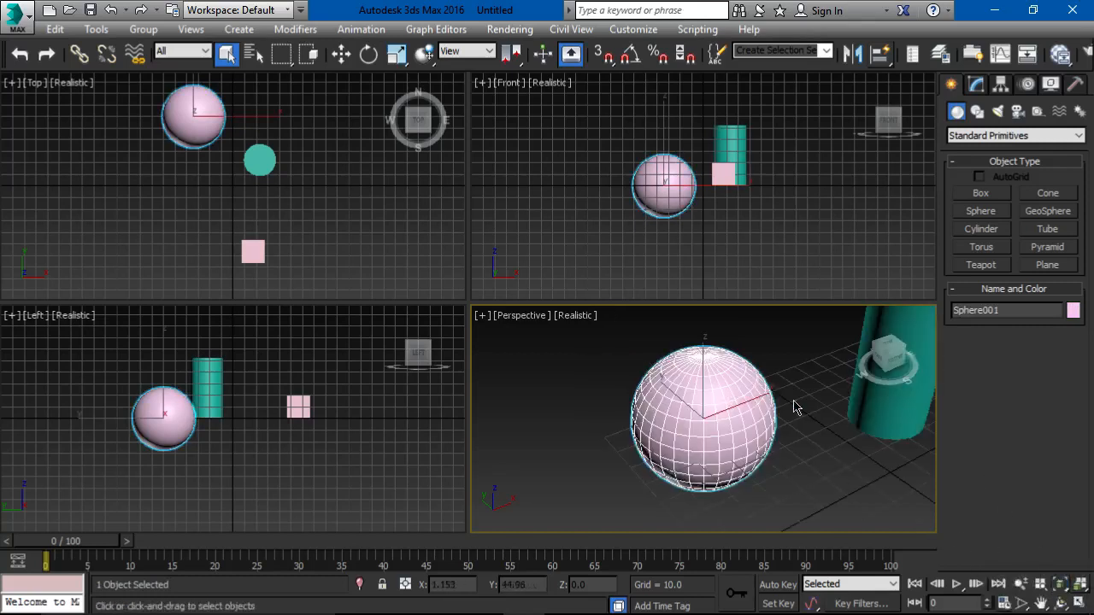
scroll(829, 455, down, 5)
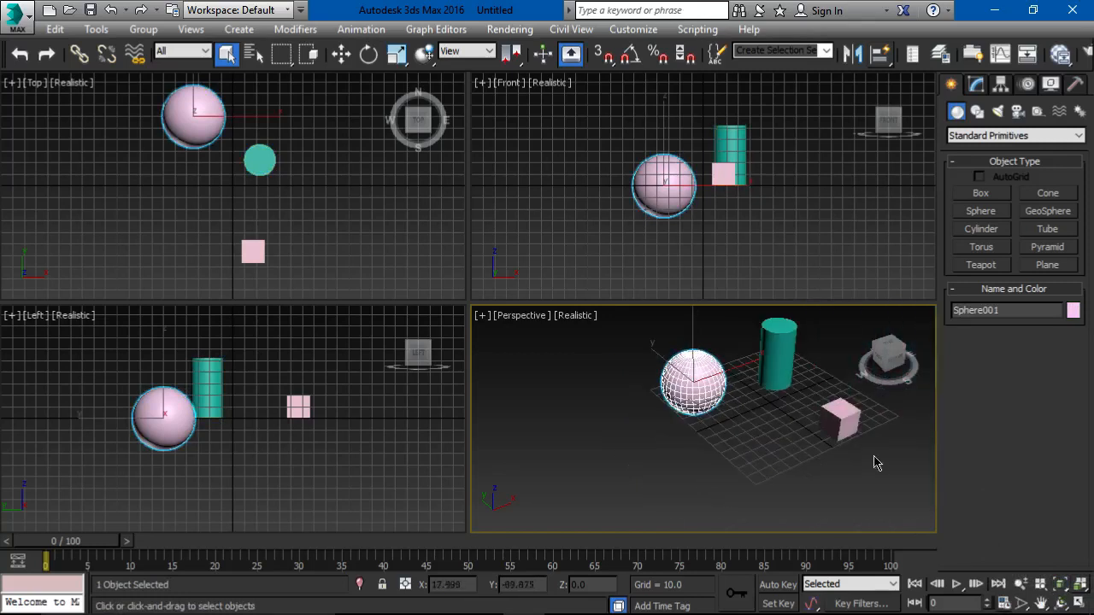
- Select the box and frame it in the Perspective viewport, and zoom back out
click(836, 419)
click(836, 420)
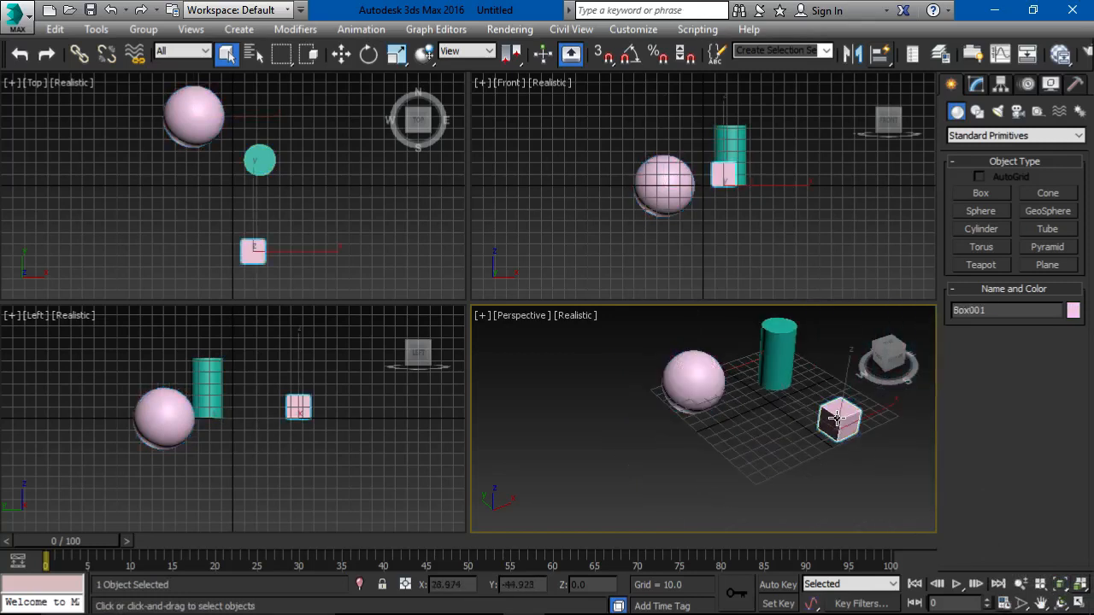
click(1060, 587)
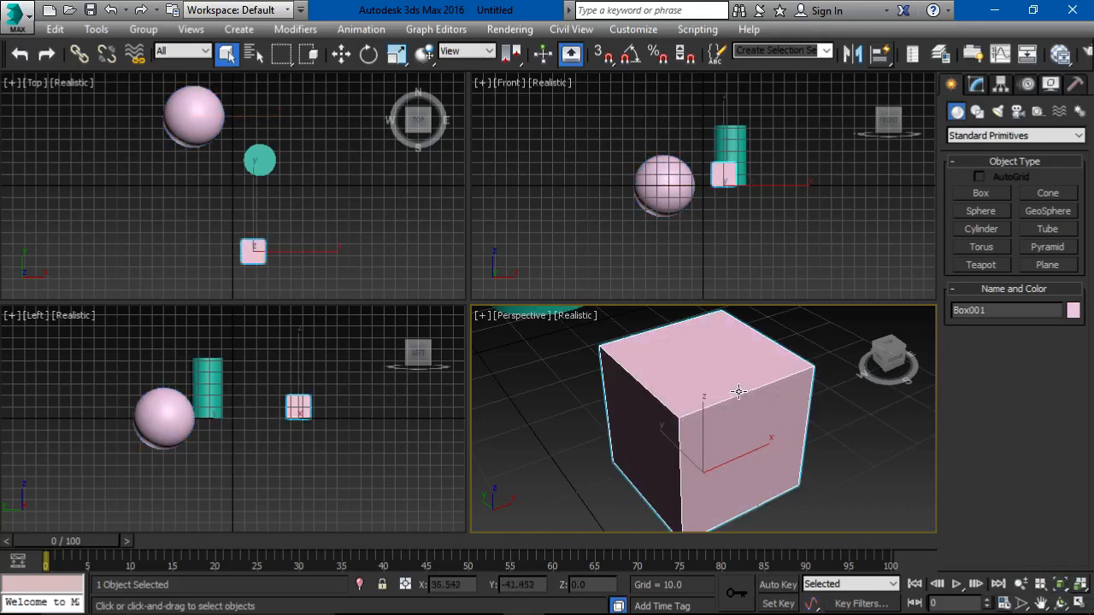
scroll(729, 390, down, 5)
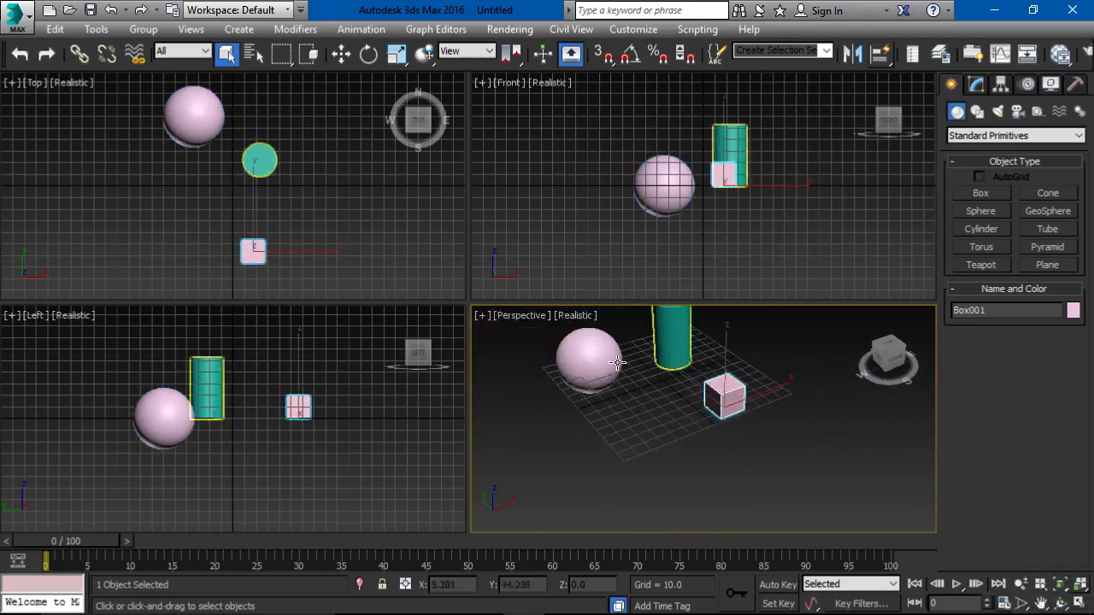
- Clear the selection and fit all objects in all four viewports with Zoom Extents All
click(651, 393)
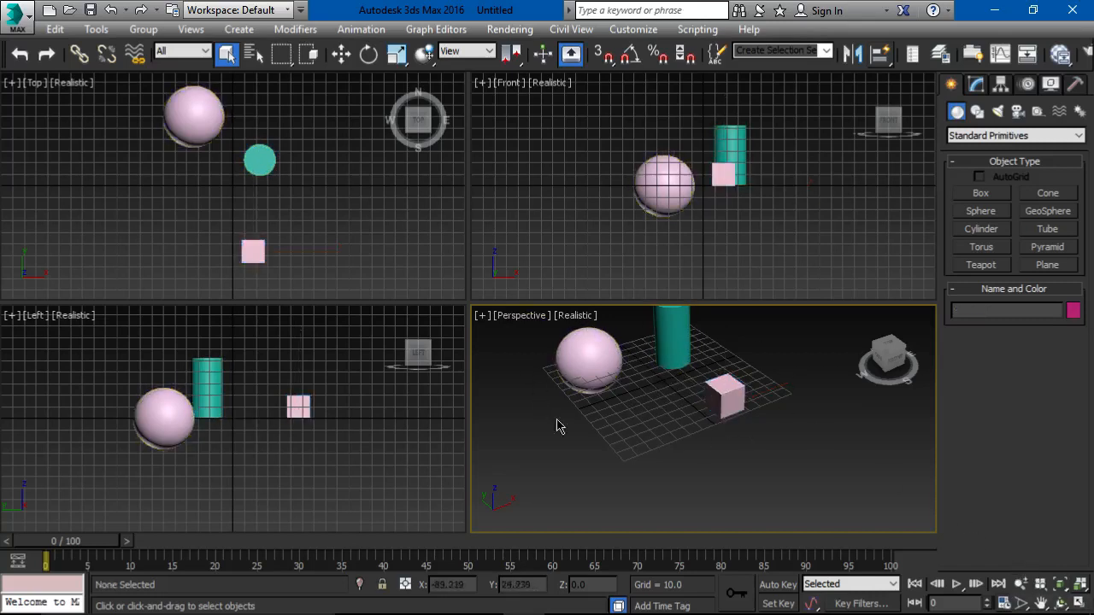
click(1074, 588)
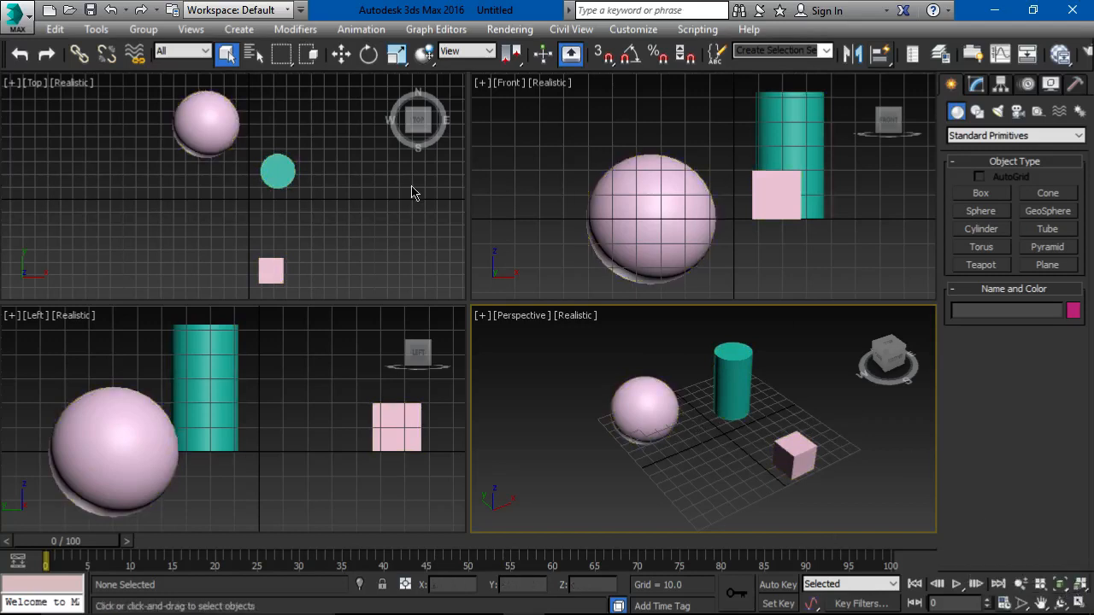
- Select the cylinder and frame it in all four viewports, and deselect it
click(733, 384)
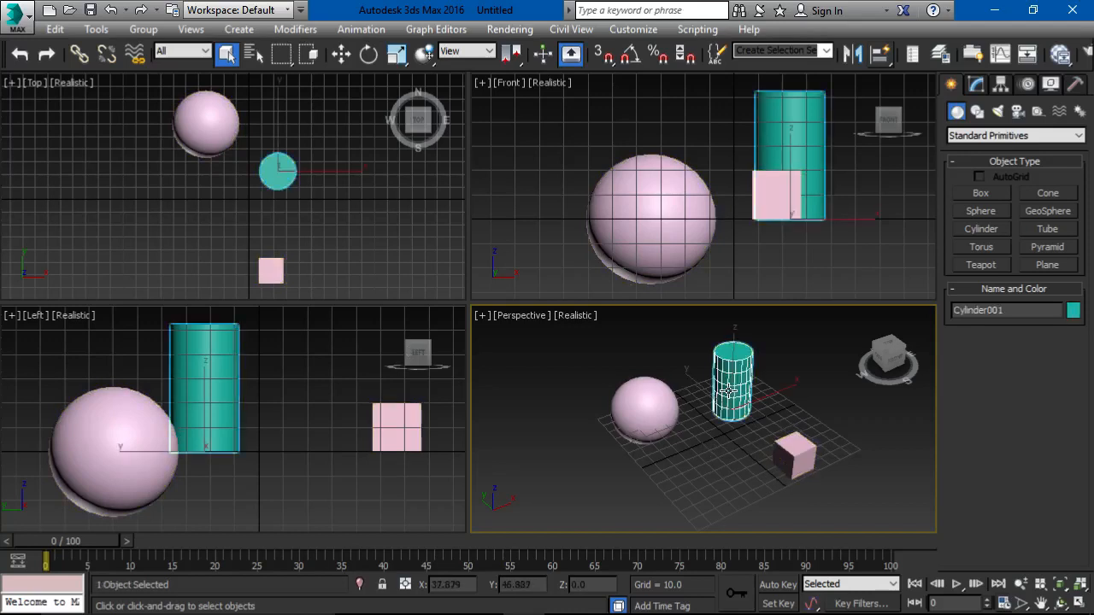
click(1081, 587)
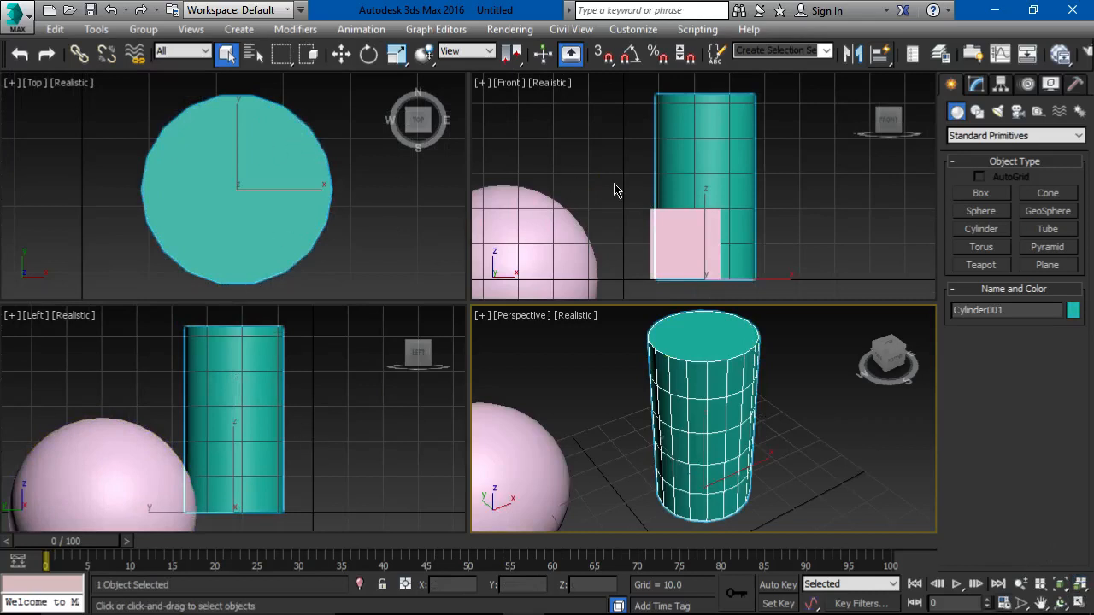
right_click(816, 367)
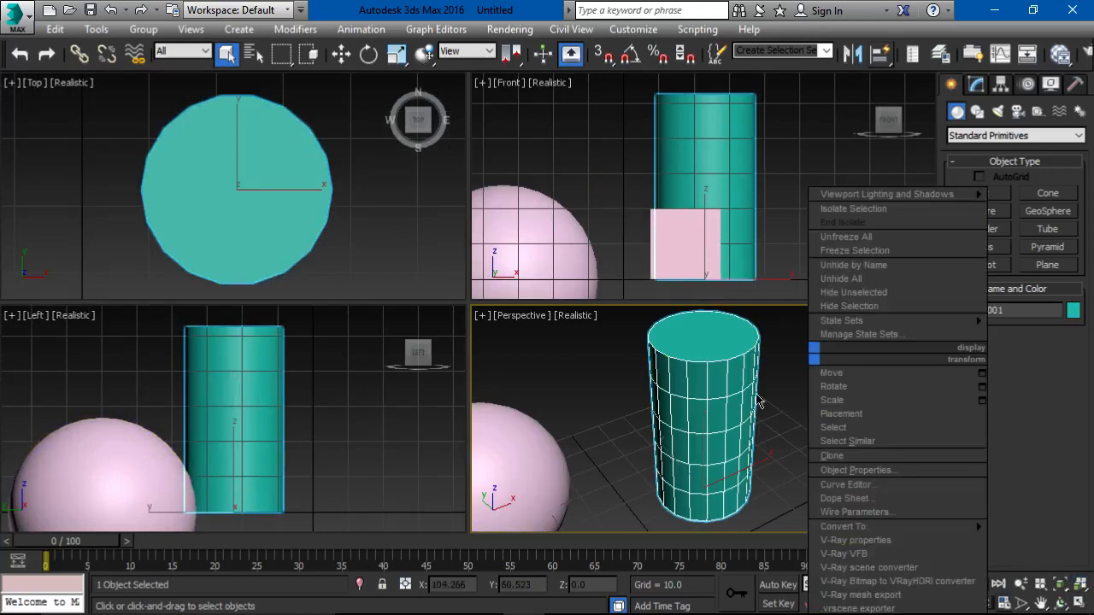
click(785, 379)
click(782, 379)
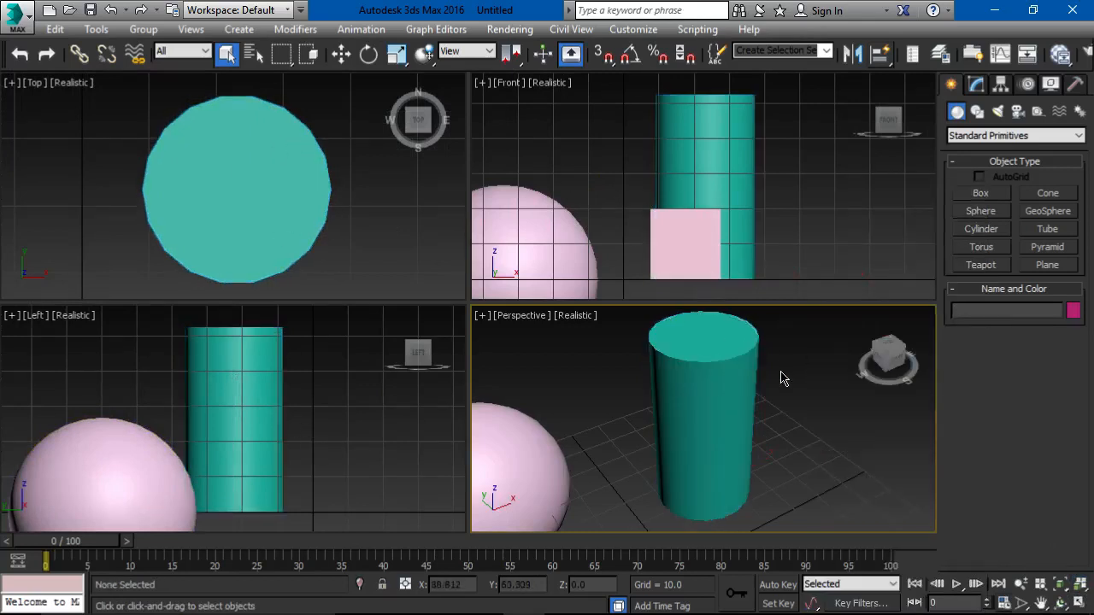
- Fit the whole scene in every viewport again, and orbit and zoom the Perspective view in between the sphere and cylinder
click(1079, 587)
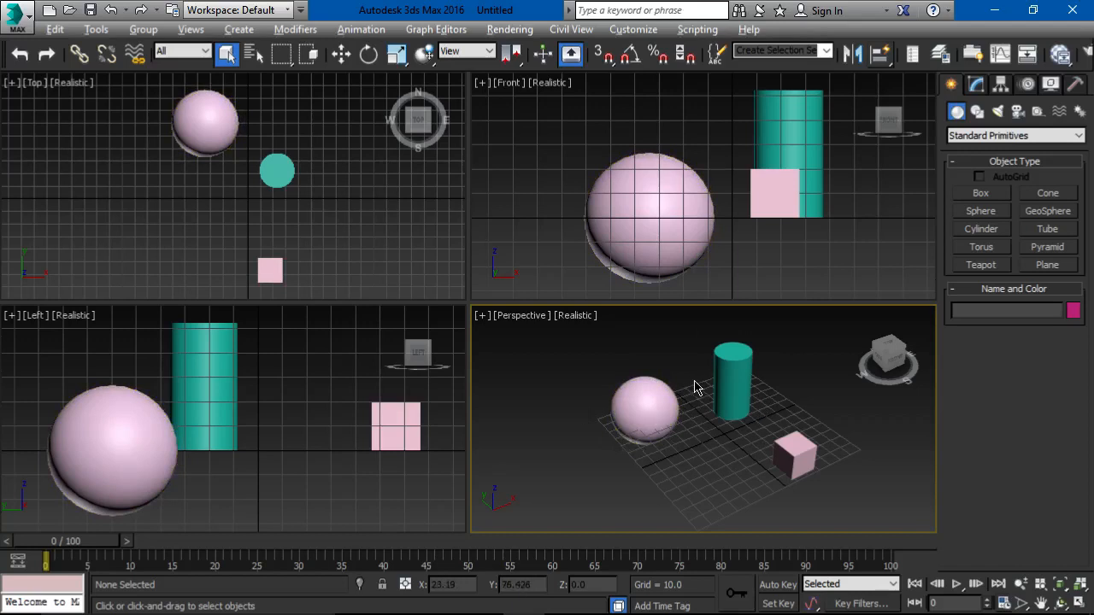
alt+middle_drag(695, 387, 733, 376)
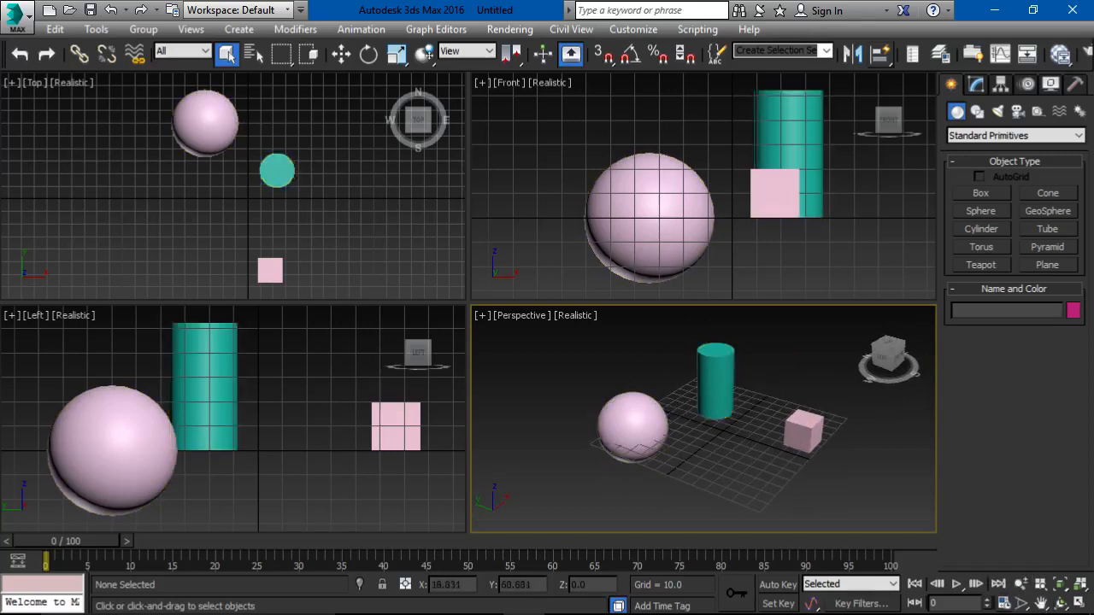
scroll(701, 427, up, 10)
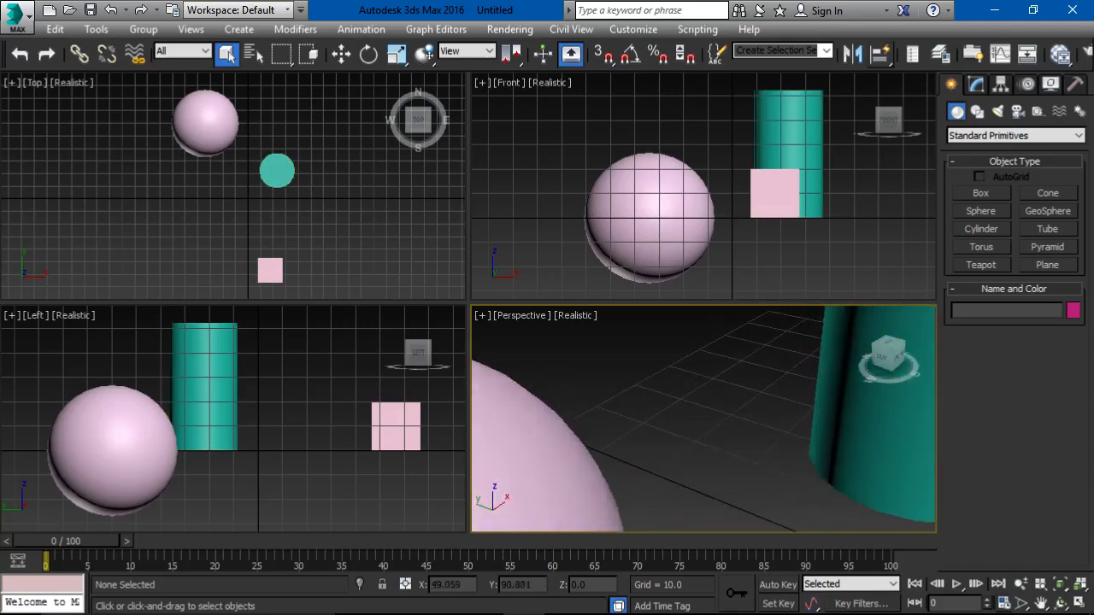
- Zoom the Perspective view out to show all three objects, practise zooming in and out around different points, and pan the scene slightly
scroll(700, 419, down, 10)
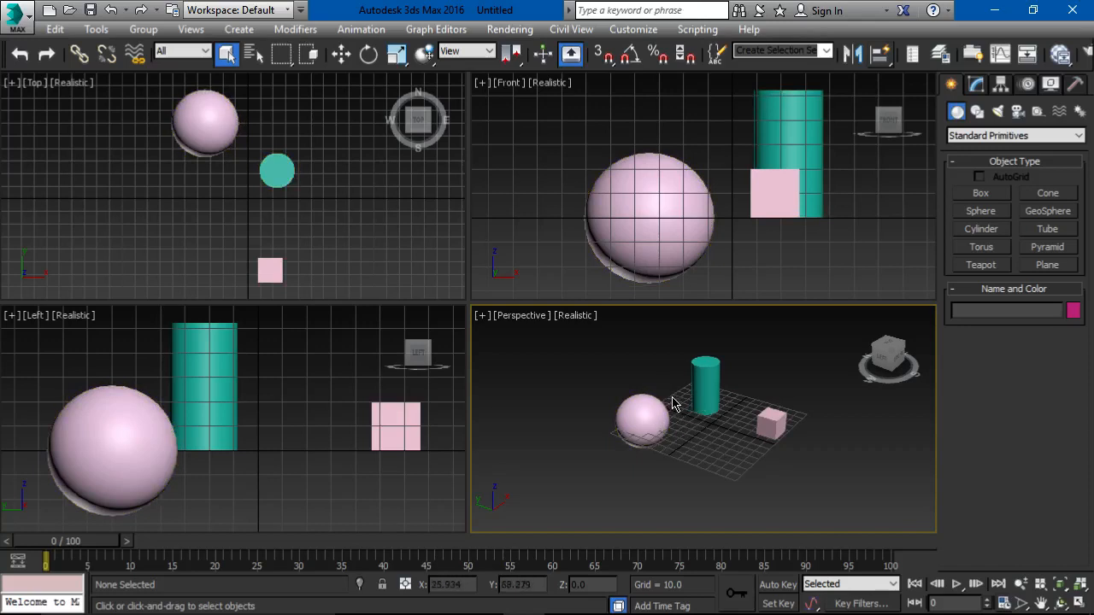
scroll(672, 403, up, 4)
scroll(676, 403, down, 2)
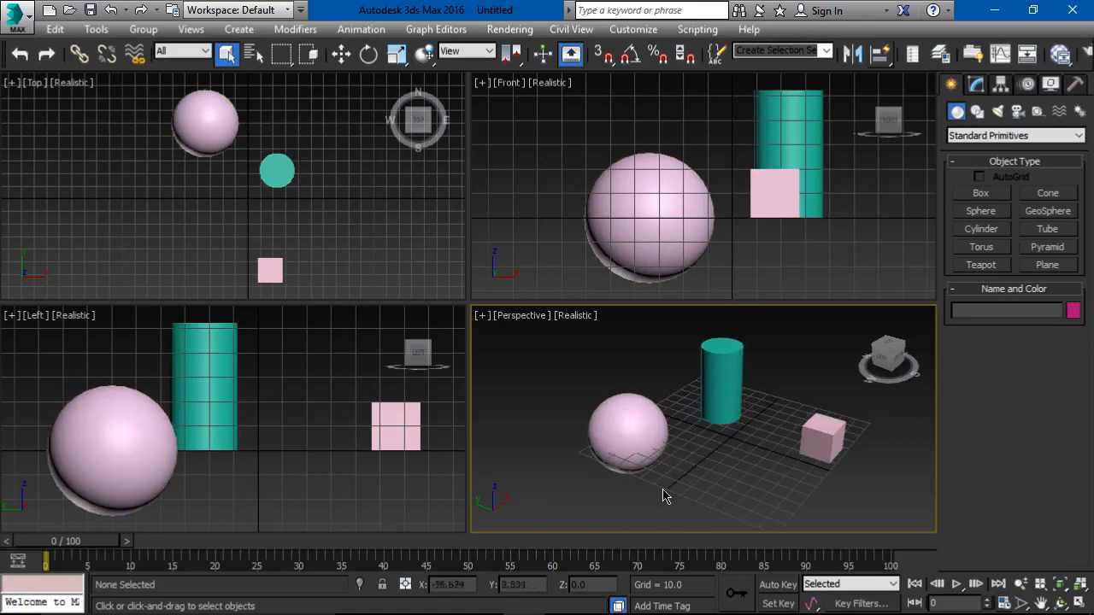
scroll(646, 398, up, 4)
scroll(658, 402, down, 5)
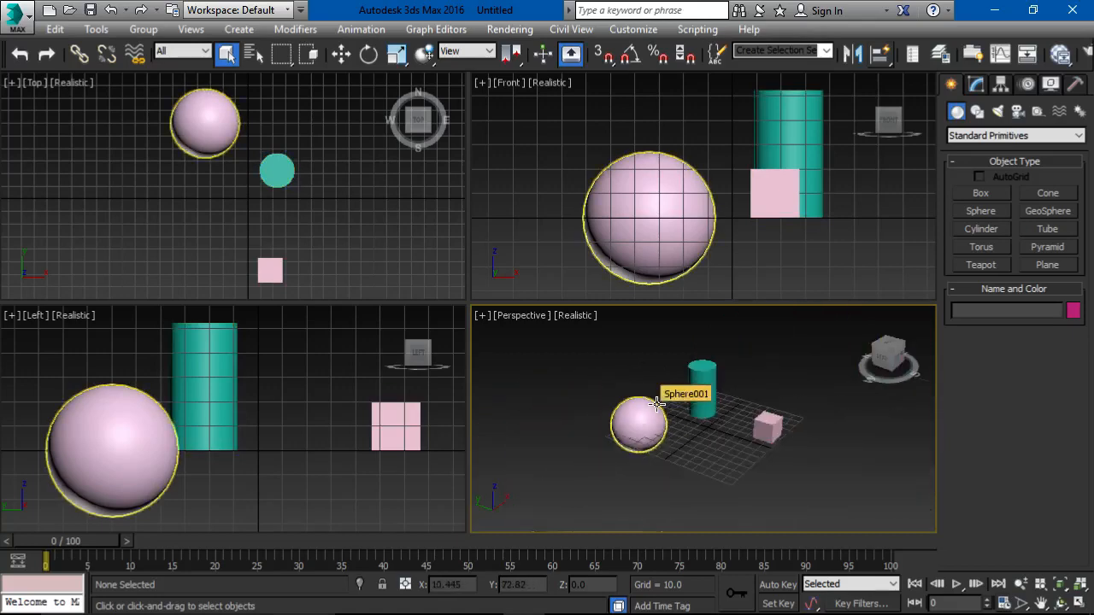
scroll(658, 401, up, 4)
scroll(660, 409, down, 3)
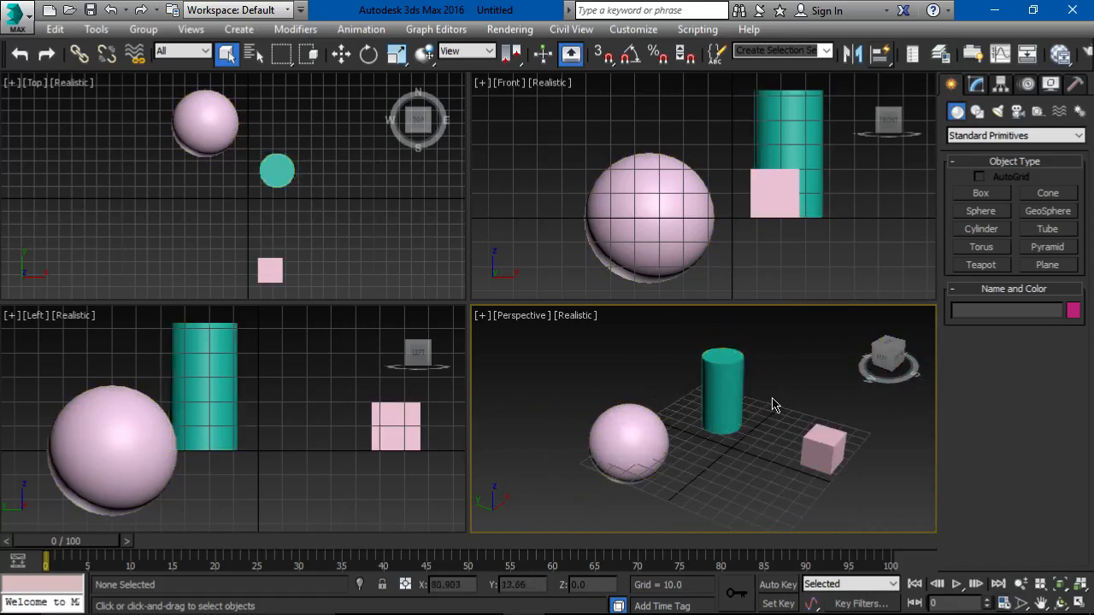
middle_drag(771, 405, 732, 386)
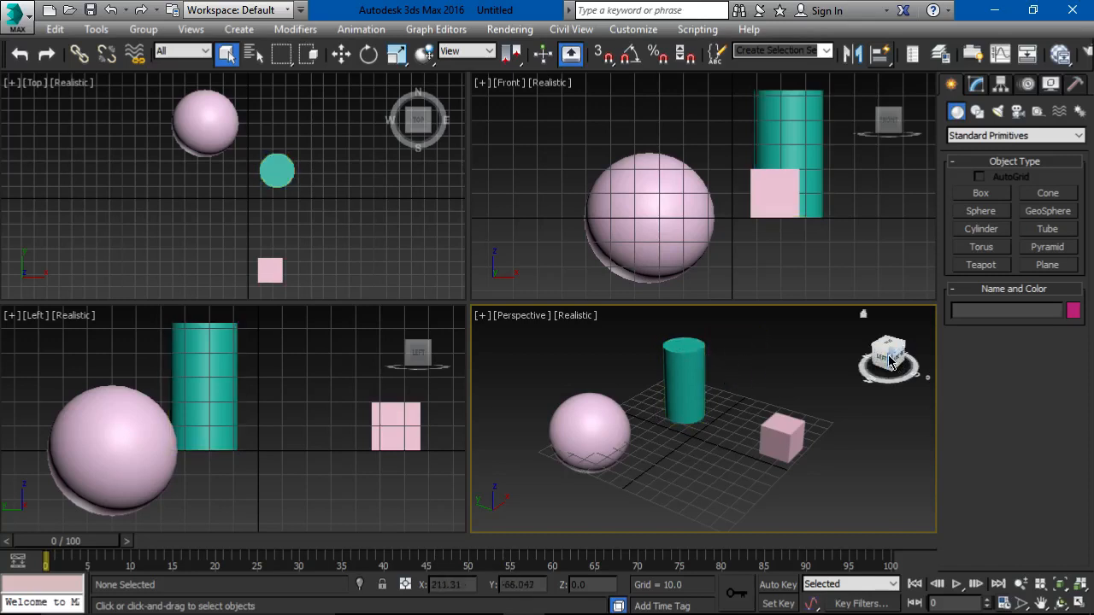
- Orbit the Perspective view with the ViewCube, and view the scene from its Front face and from its top-front edge
mouse_move(889, 361)
mouse_down()
mouse_move(889, 398)
mouse_move(898, 339)
mouse_move(904, 362)
mouse_up()
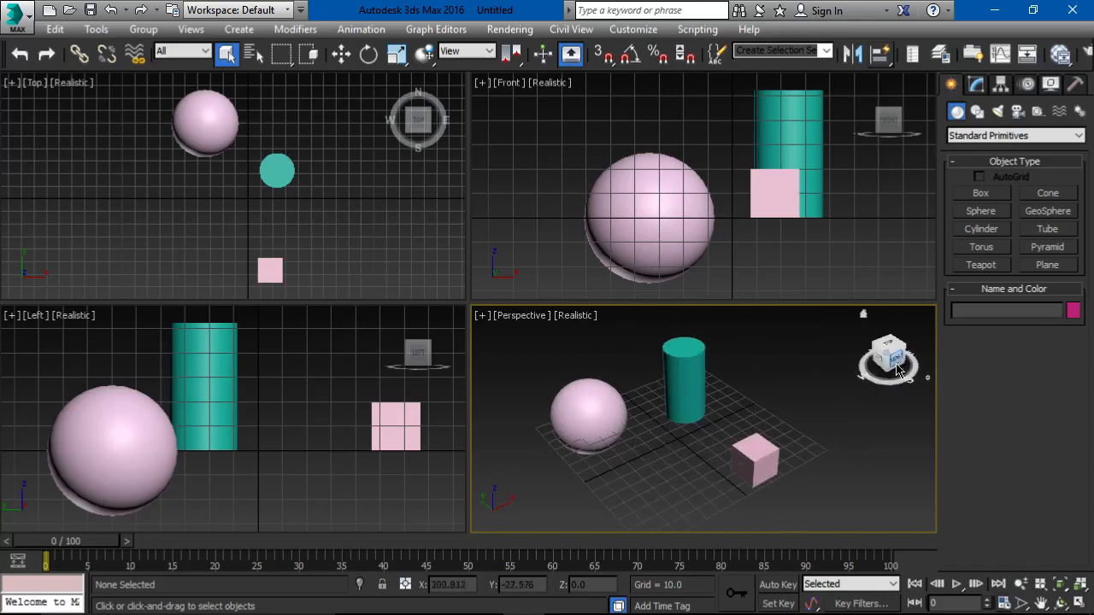
click(899, 369)
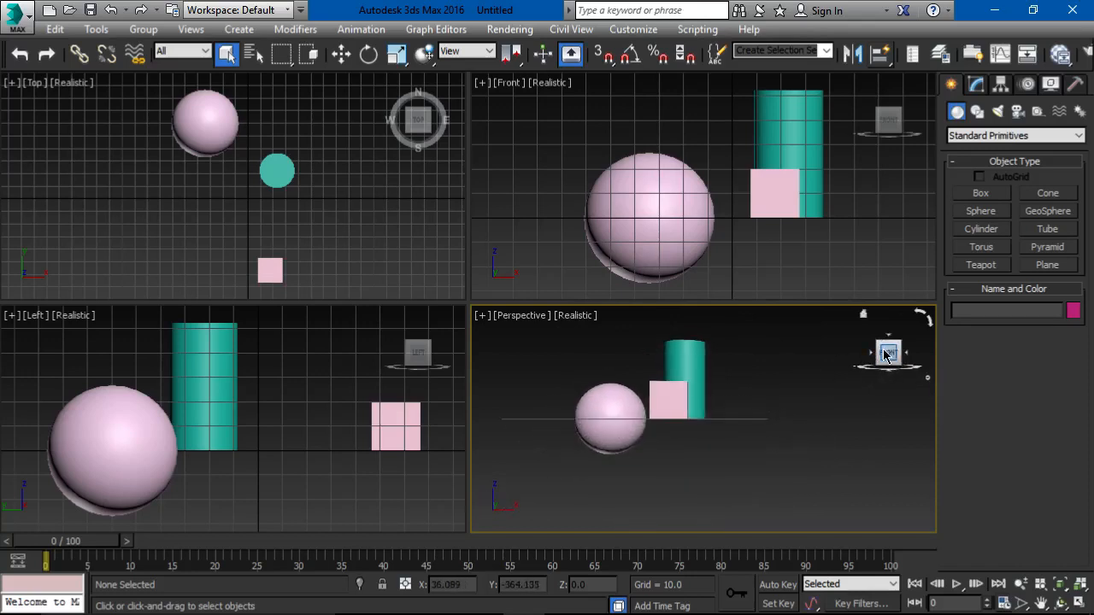
click(889, 348)
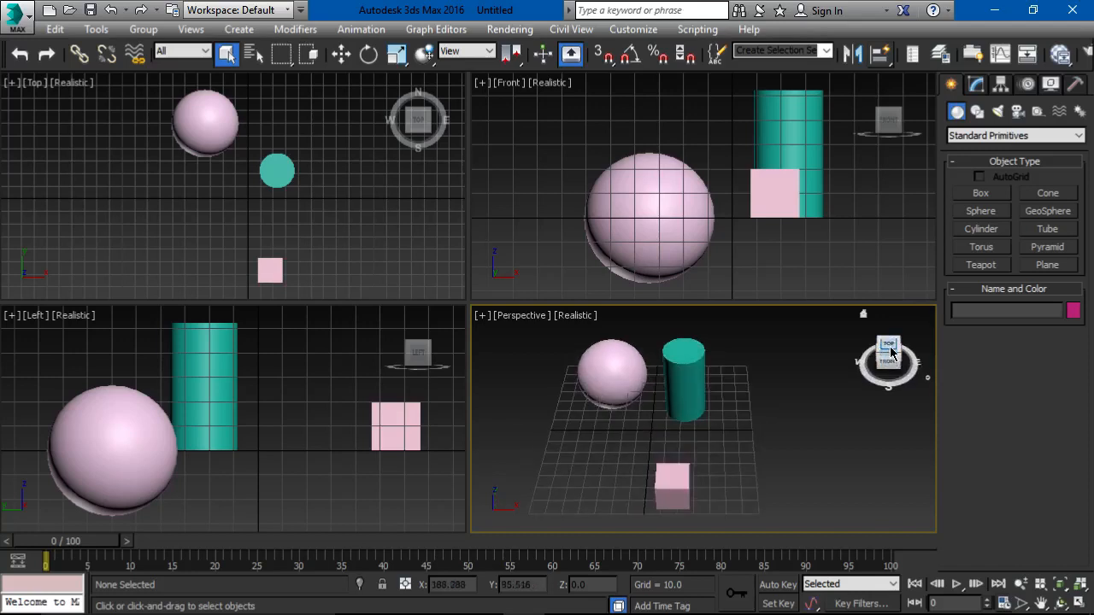
- Turn the Perspective view to the ViewCube's Left face and restore the Home view
click(889, 365)
click(876, 359)
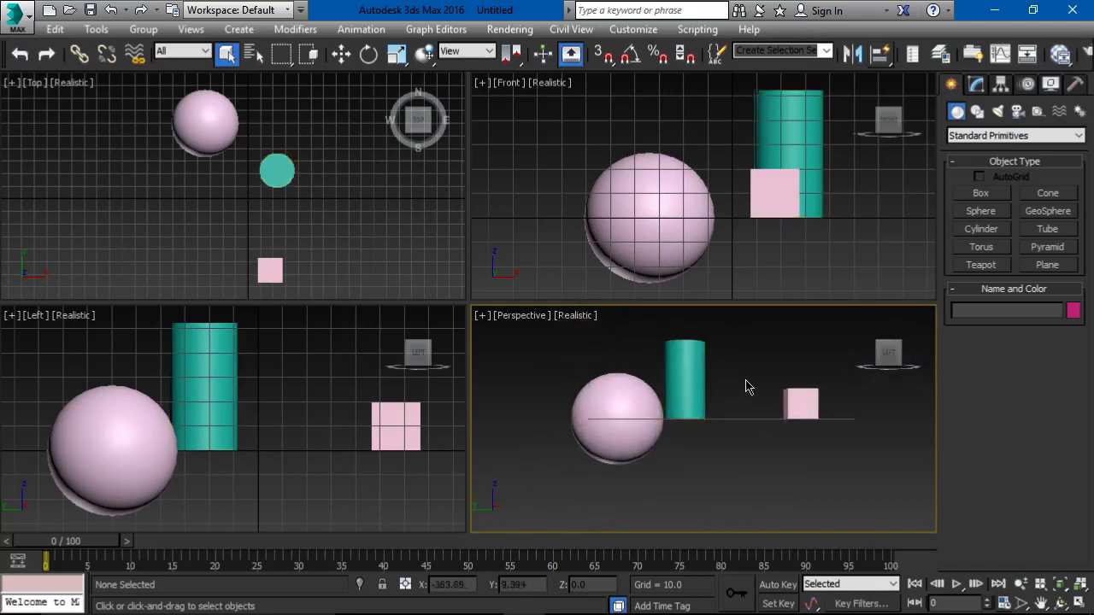
click(863, 315)
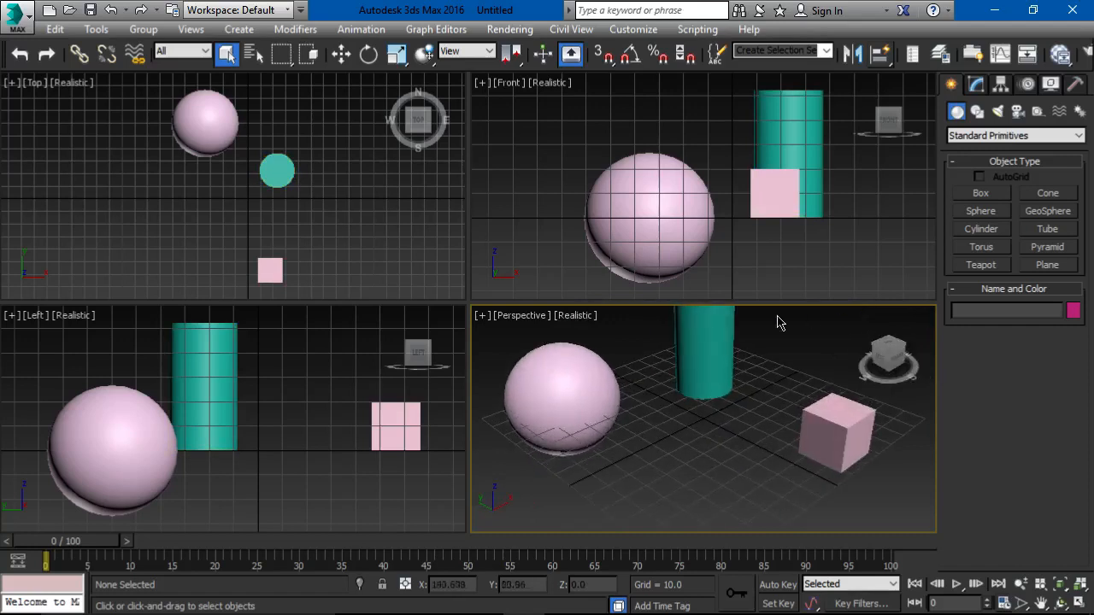